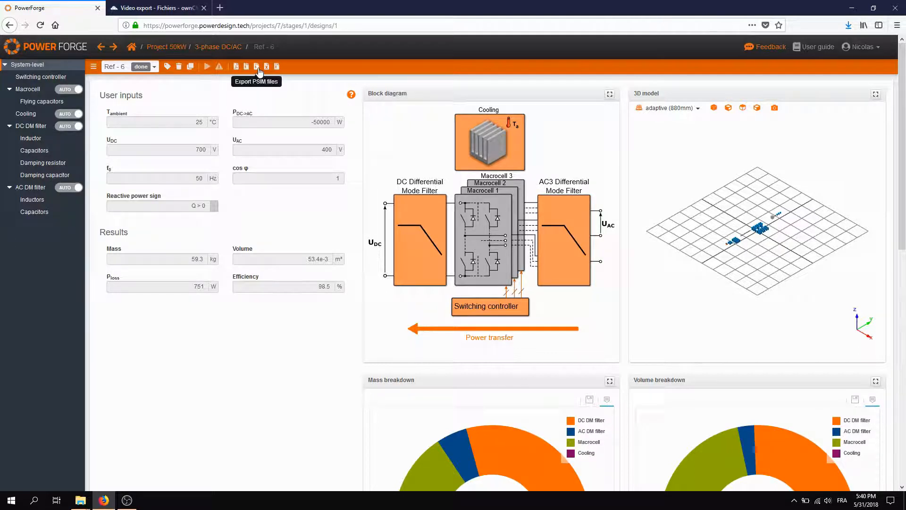
# - Export the PLECS files of the Ref - 6 design and save the zip archive to disk
pyautogui.moveTo(310, 122); pyautogui.dragTo(331, 125)
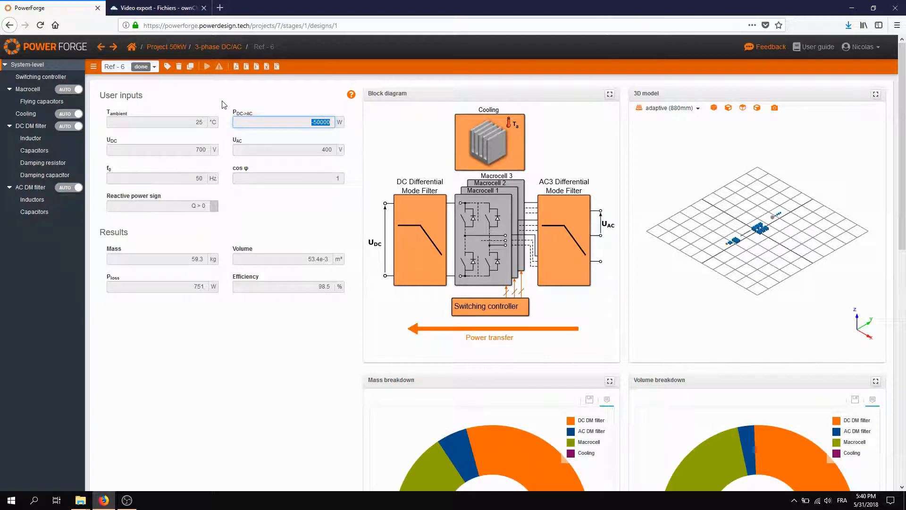
pyautogui.click(246, 69)
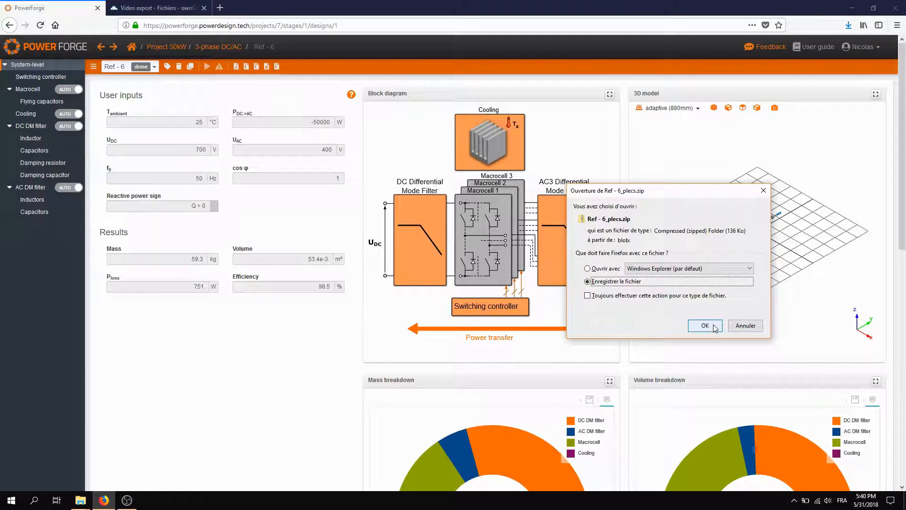
pyautogui.click(704, 326)
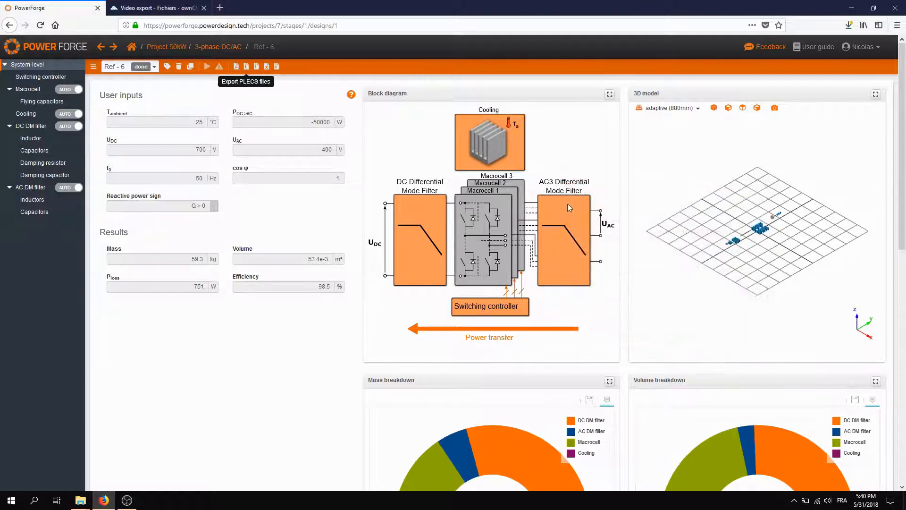
# - Open the downloaded Ref - 6_plecs.zip, go to its containing Downloads folder and extract all of the archive's files there
pyautogui.click(848, 25)
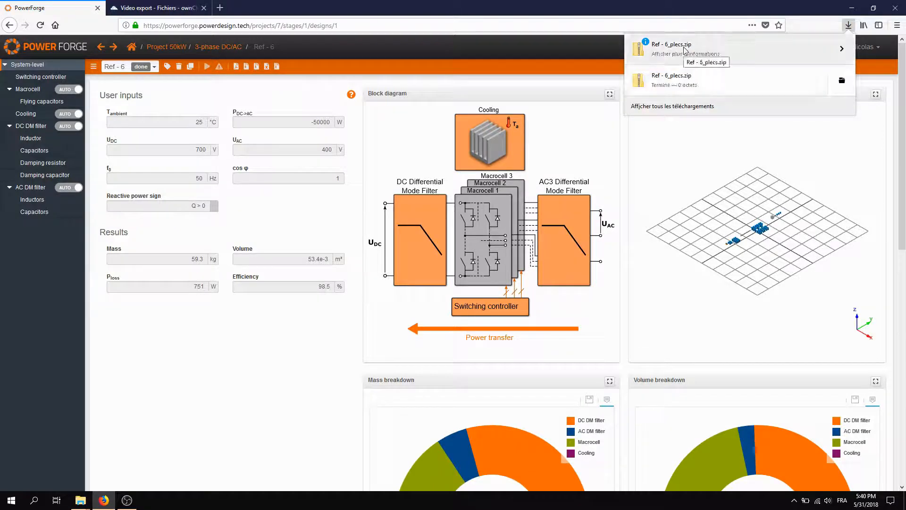
pyautogui.click(685, 51)
pyautogui.click(678, 132)
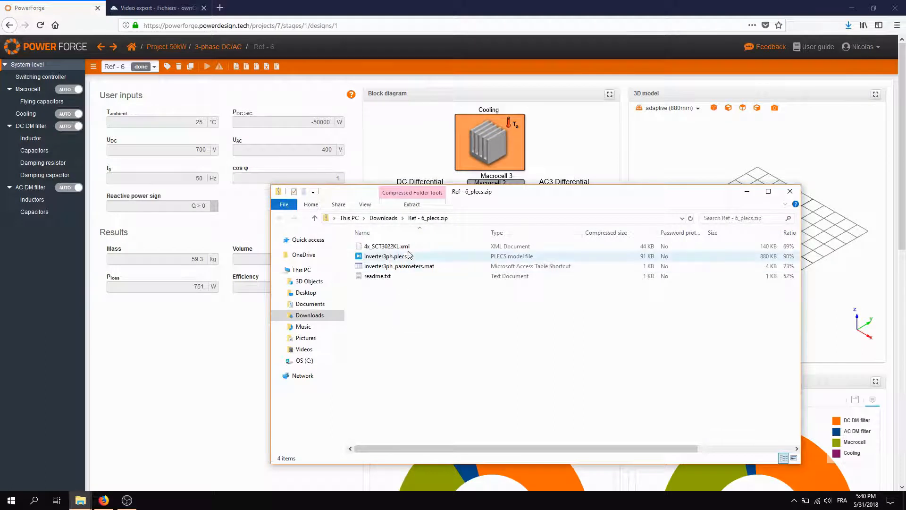
pyautogui.hotkey('alt', 'Up')
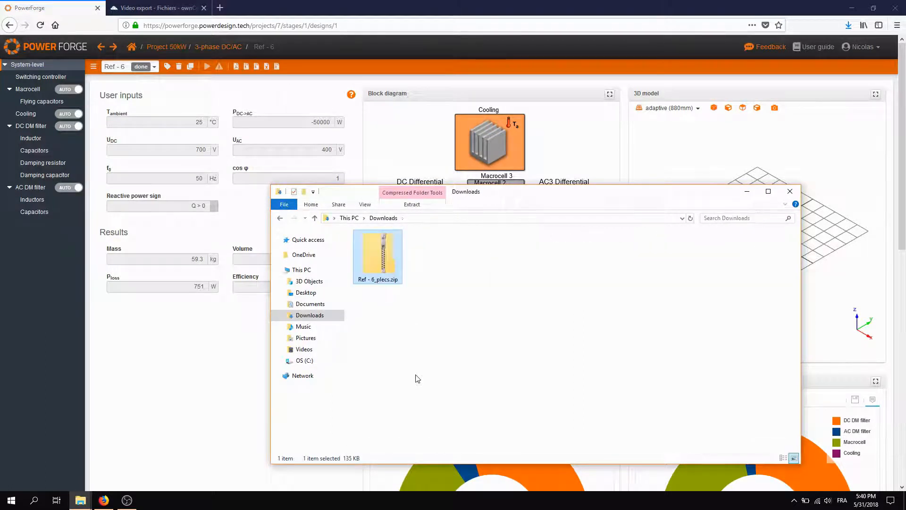
pyautogui.rightClick(382, 264)
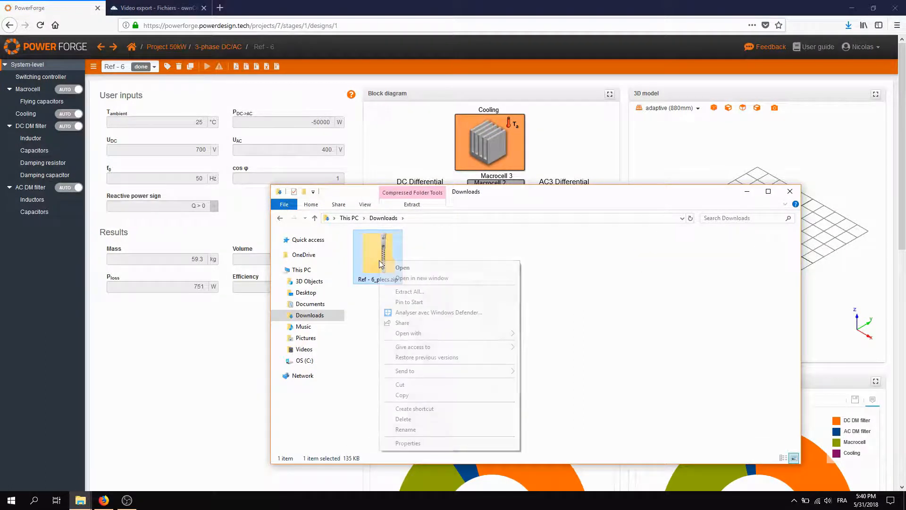
pyautogui.click(407, 292)
pyautogui.click(525, 345)
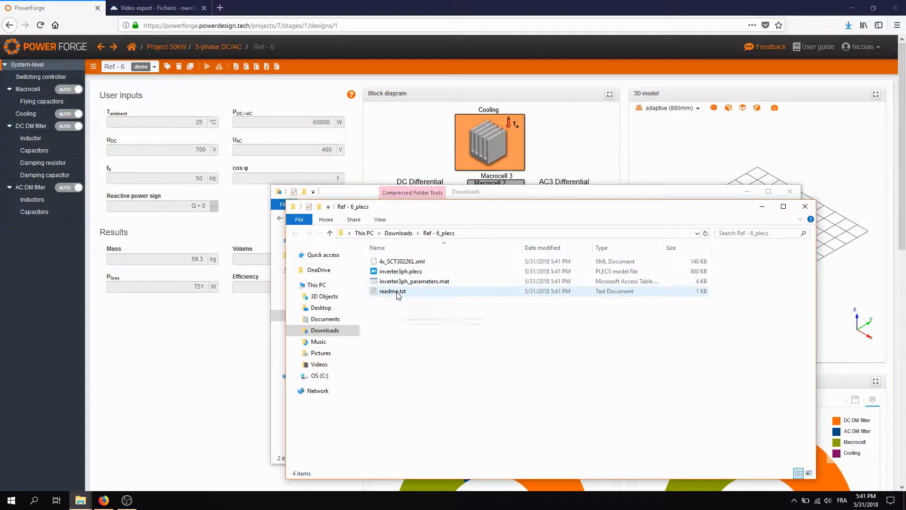
# - Read the extracted readme.txt, close it, and open inverter3ph.plecs in PLECS demo mode
pyautogui.doubleClick(398, 291)
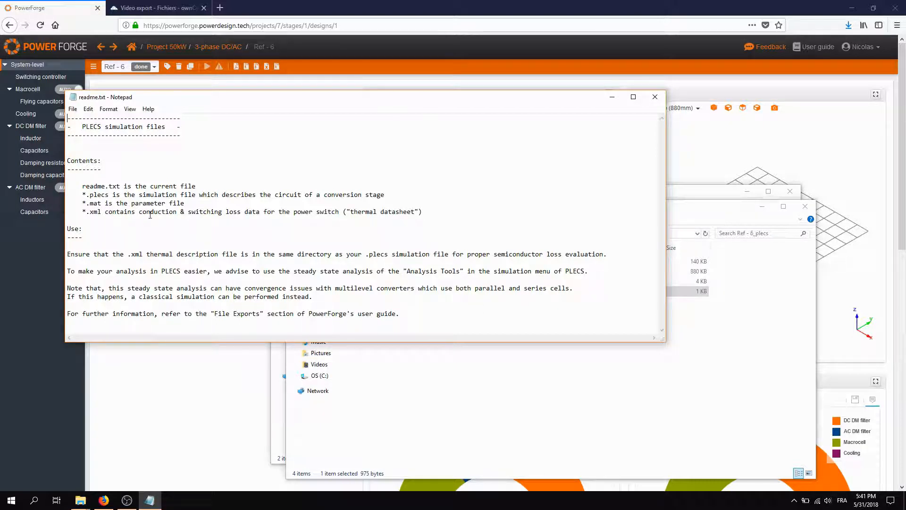
pyautogui.click(654, 97)
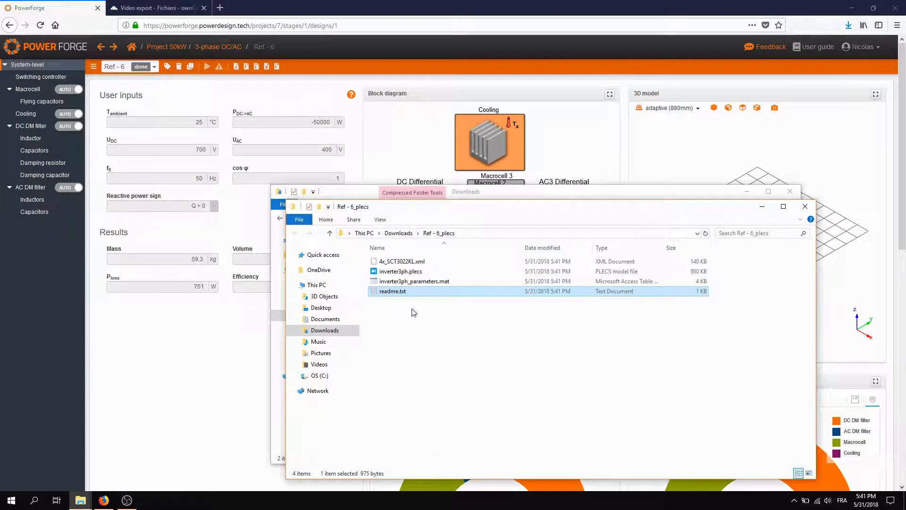
pyautogui.click(404, 273)
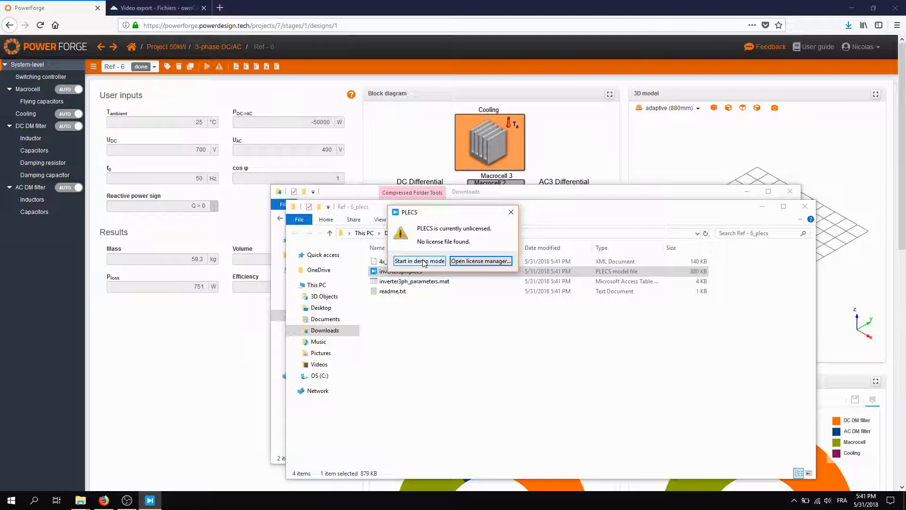
pyautogui.click(424, 260)
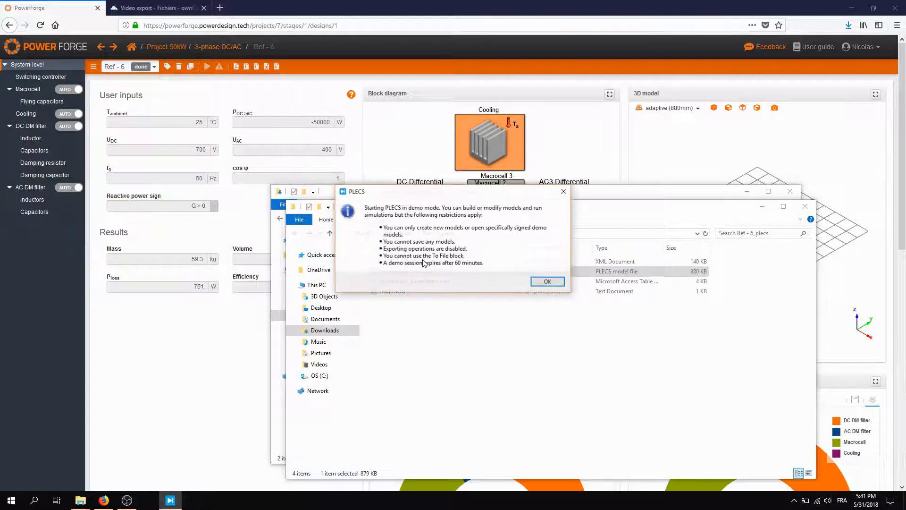
pyautogui.click(547, 283)
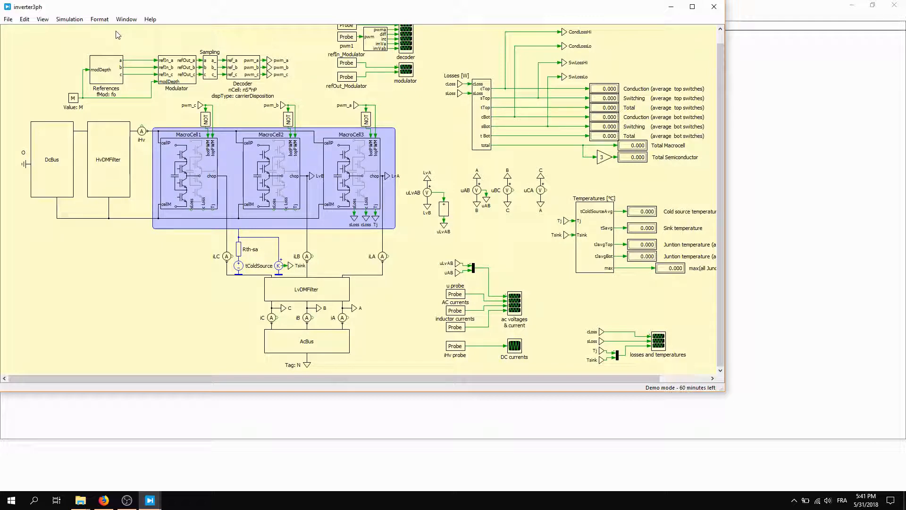
# - Run the Steady-State Analysis on the inverter3ph model and open the ac voltages & current scope
pyautogui.click(69, 22)
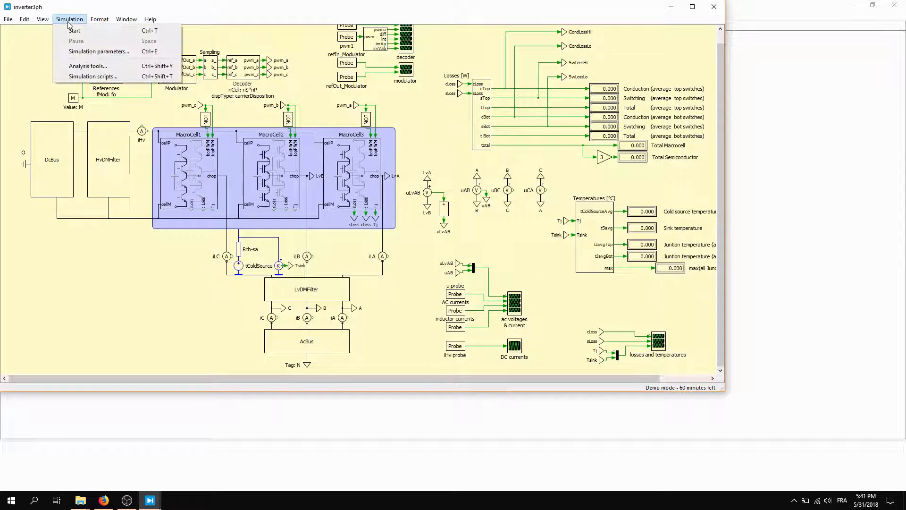
pyautogui.click(80, 68)
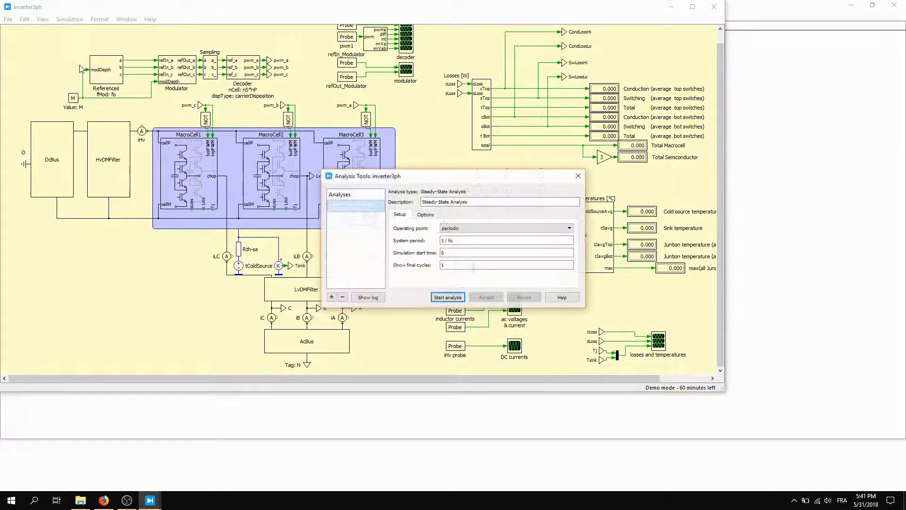
pyautogui.click(451, 298)
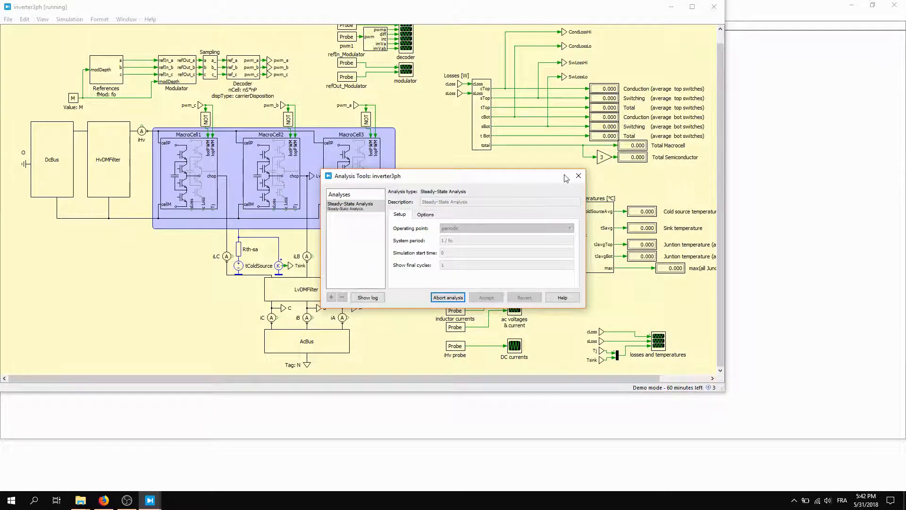
pyautogui.doubleClick(515, 310)
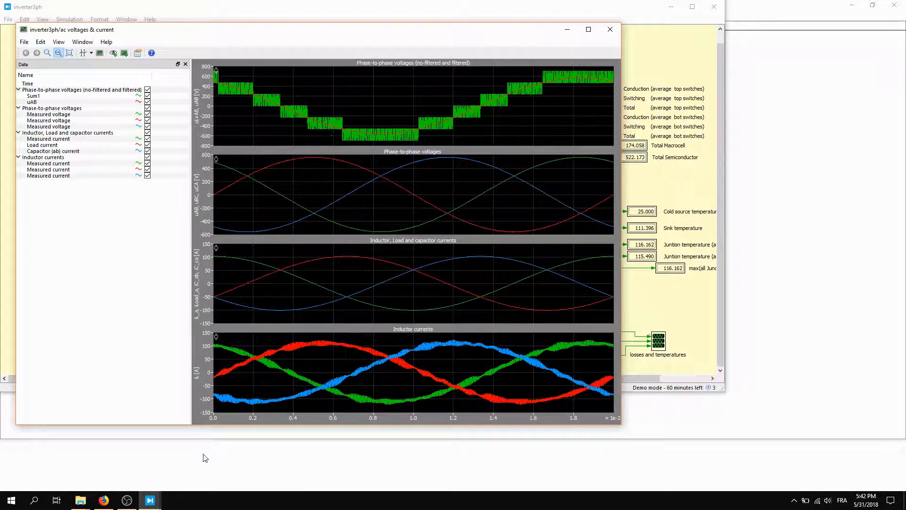
# - Switch to PowerForge and hide Phase U and Phase U-N in the Macrocell's steady-state voltage waveforms, leaving only Phase U-V
pyautogui.click(104, 500)
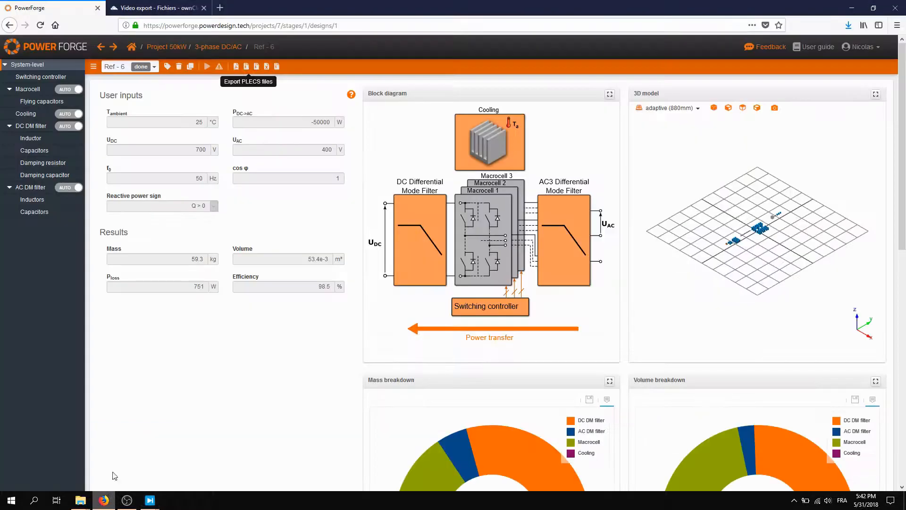
pyautogui.click(33, 89)
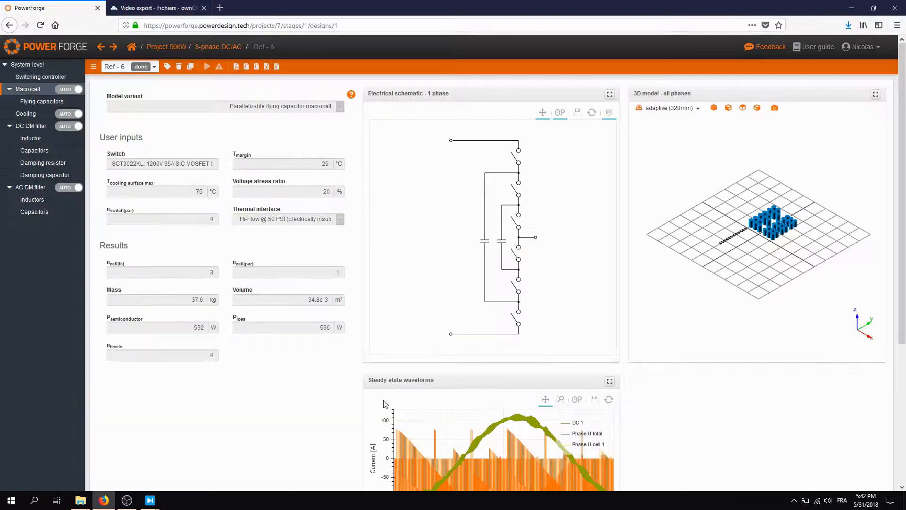
pyautogui.scroll(-4, 313, 384)
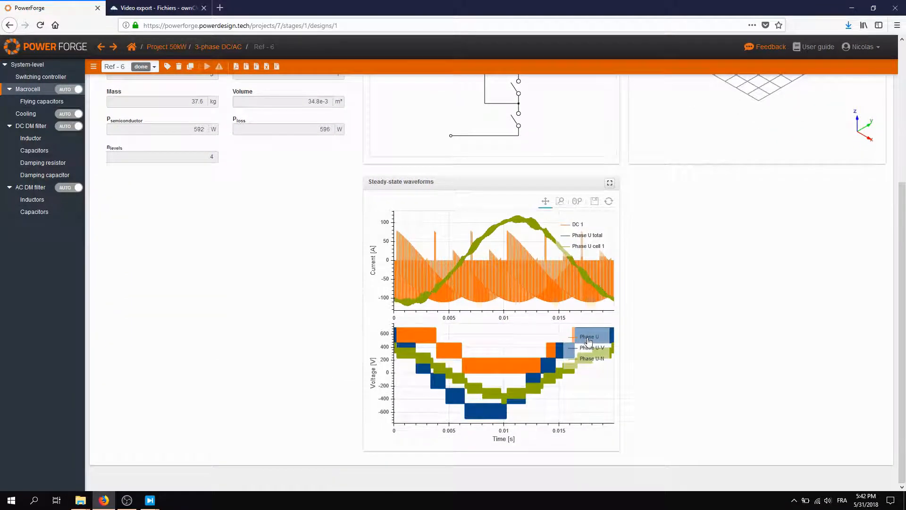
pyautogui.click(587, 338)
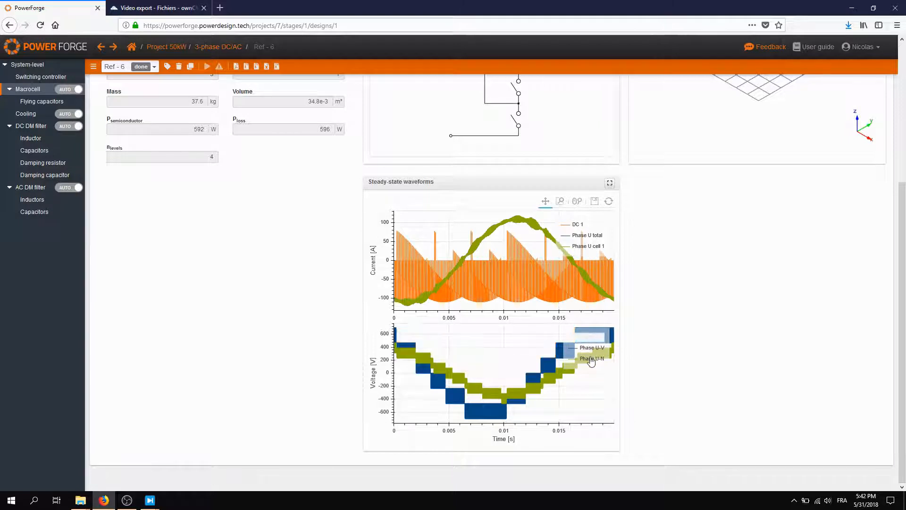
pyautogui.click(591, 358)
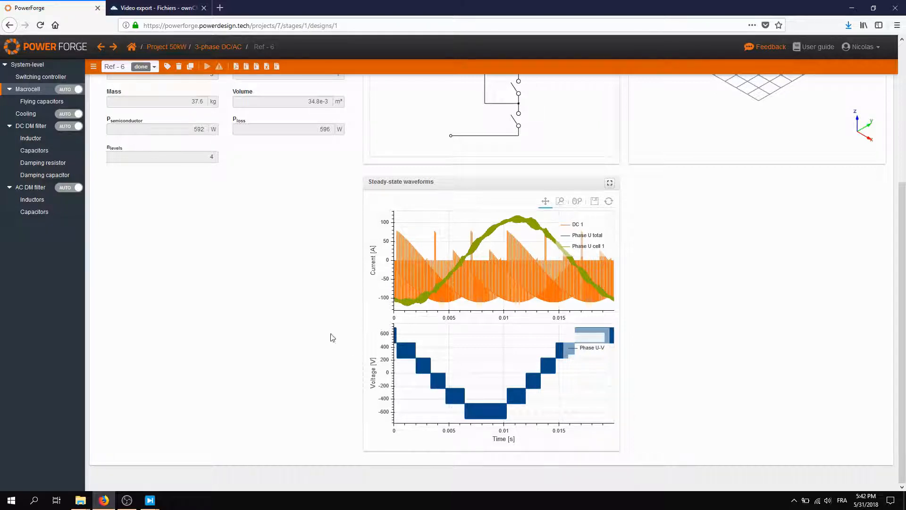
# - Compare the total semiconductor losses in the PLECS inverter3ph model with the Macrocell's semiconductor loss result in PowerForge
pyautogui.click(151, 500)
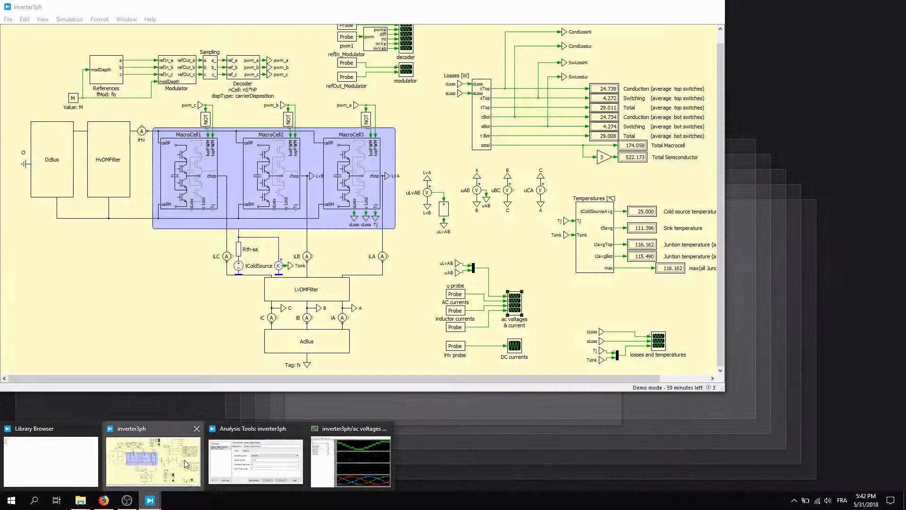
pyautogui.click(162, 471)
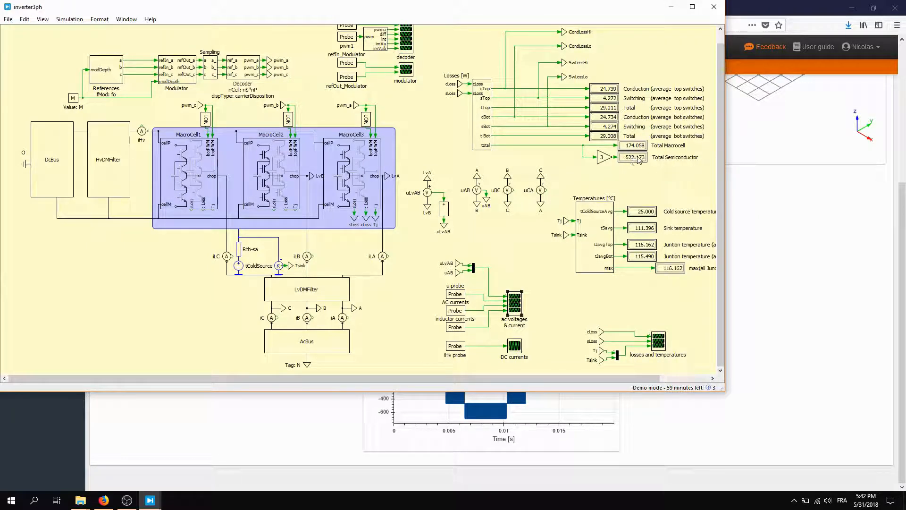
pyautogui.click(203, 433)
pyautogui.scroll(3, 169, 285)
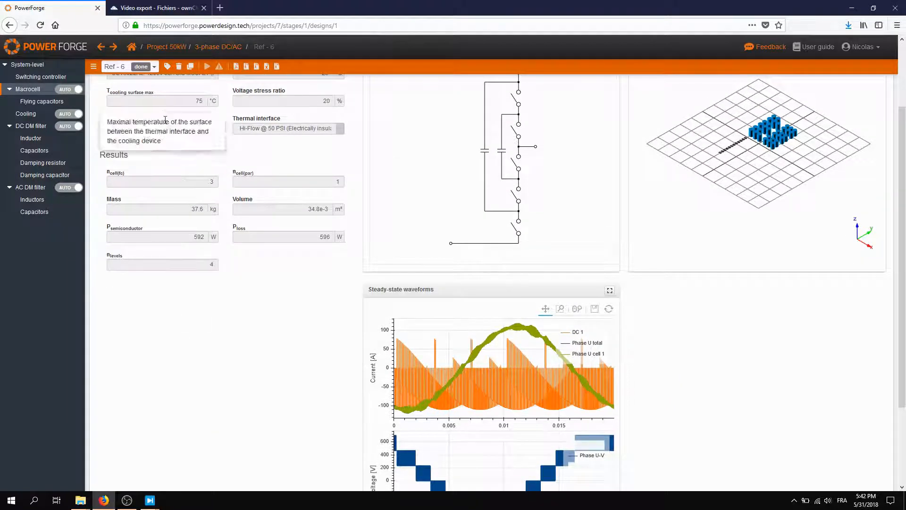
pyautogui.scroll(2, 165, 119)
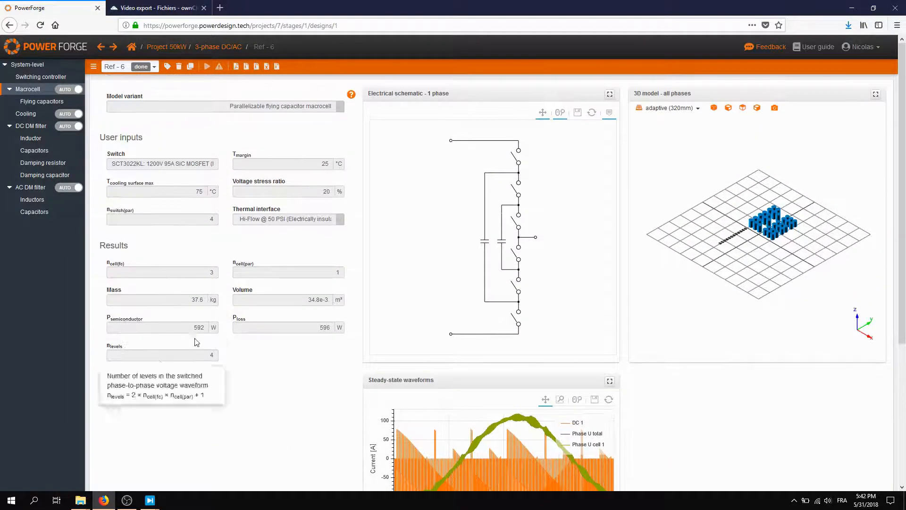
pyautogui.doubleClick(197, 327)
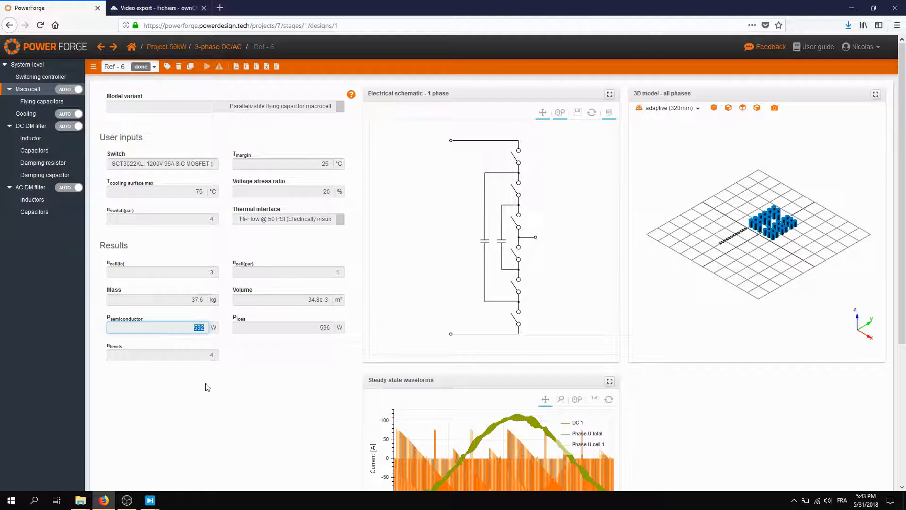
# - Switch to the PLECS inverter3ph model and add the Downloads folder Ref - 6_plecs to the thermal description search path in the preferences
pyautogui.moveTo(155, 499)
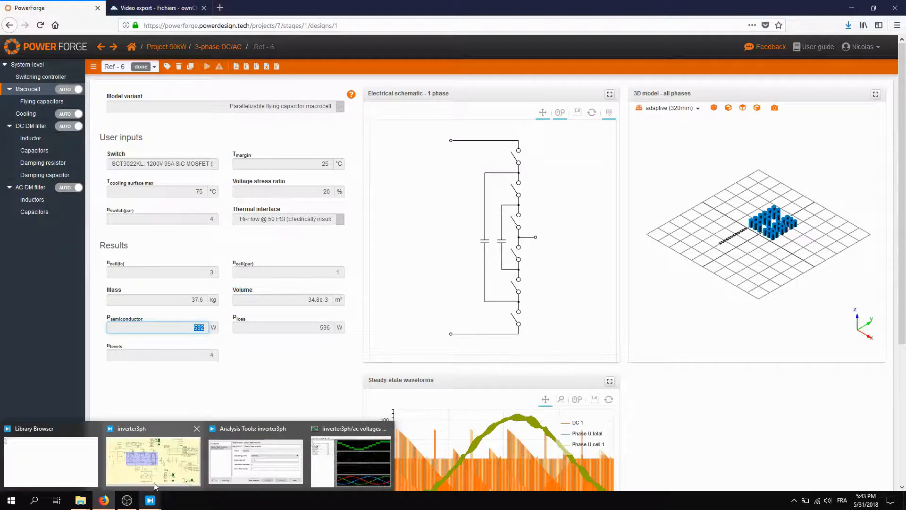
pyautogui.click(156, 475)
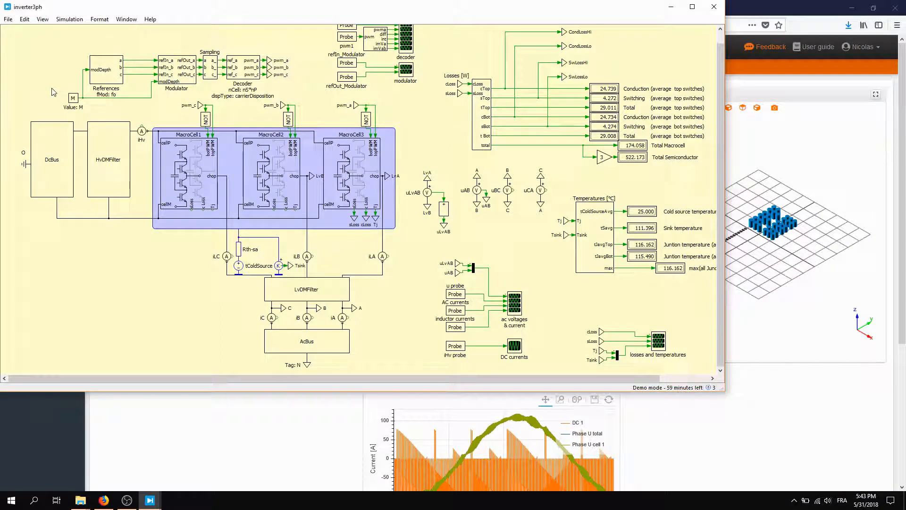
pyautogui.click(8, 21)
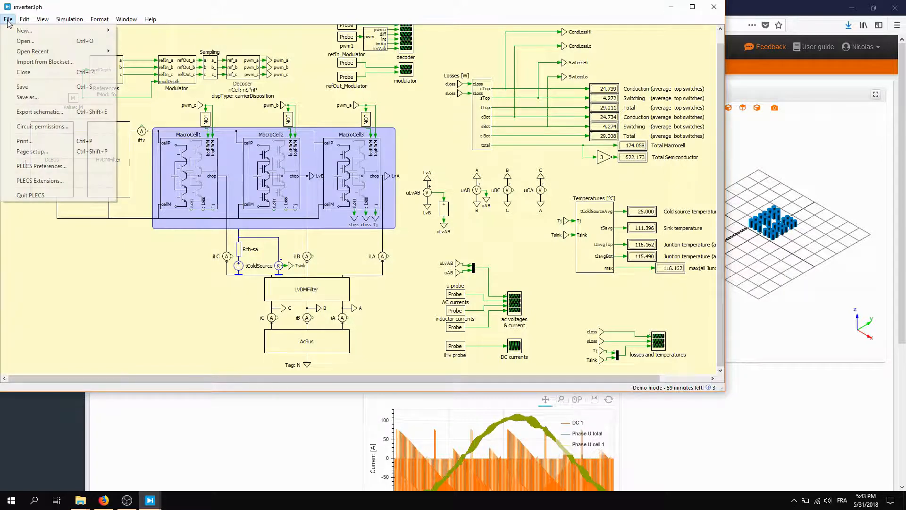
pyautogui.click(44, 167)
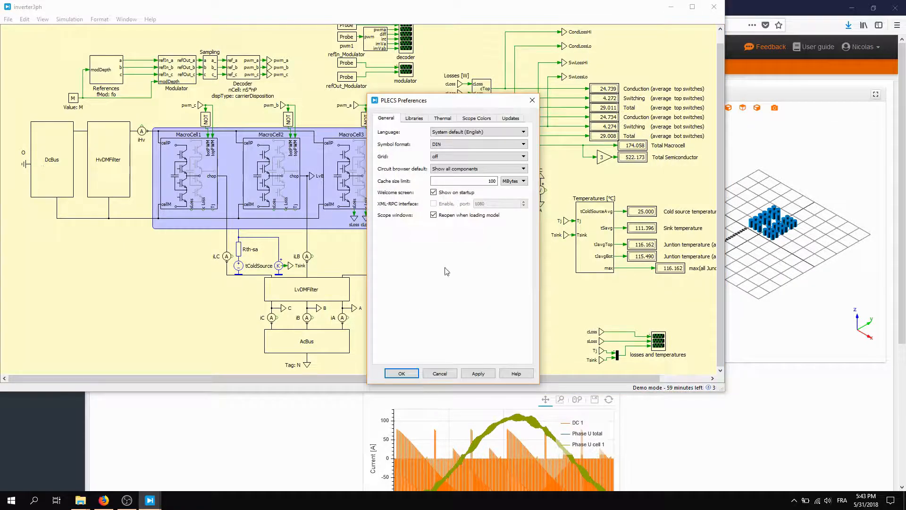
pyautogui.click(446, 119)
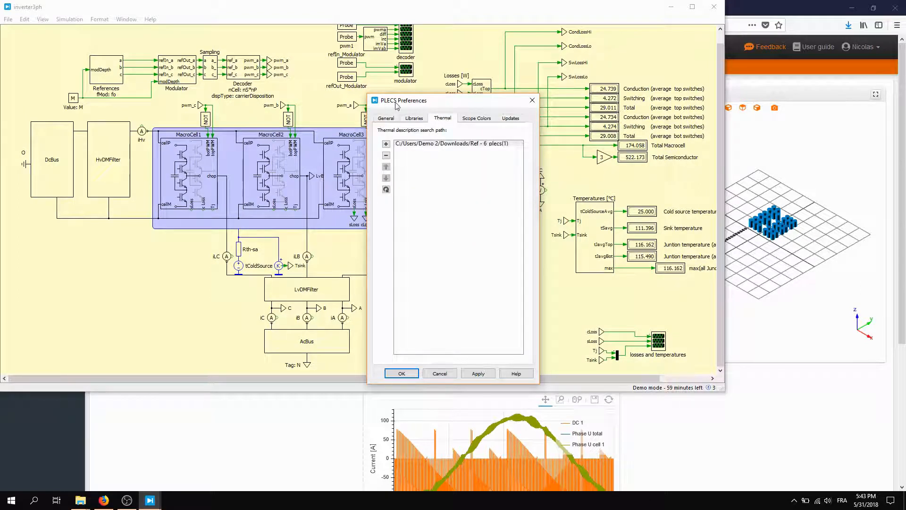
pyautogui.click(386, 144)
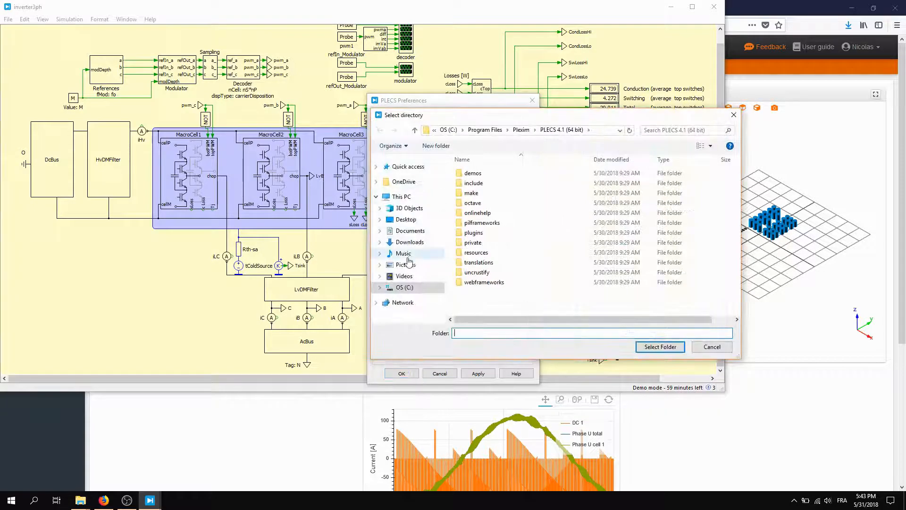
pyautogui.click(408, 242)
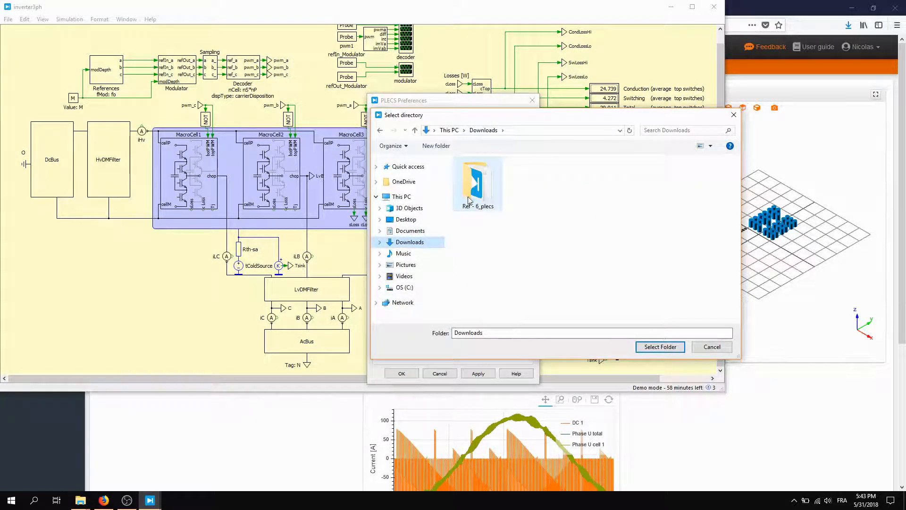
pyautogui.doubleClick(476, 185)
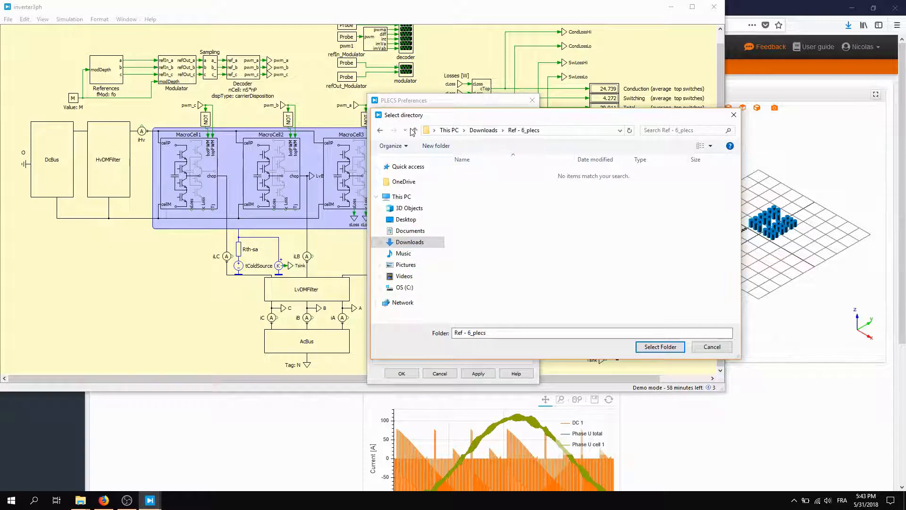
pyautogui.click(665, 348)
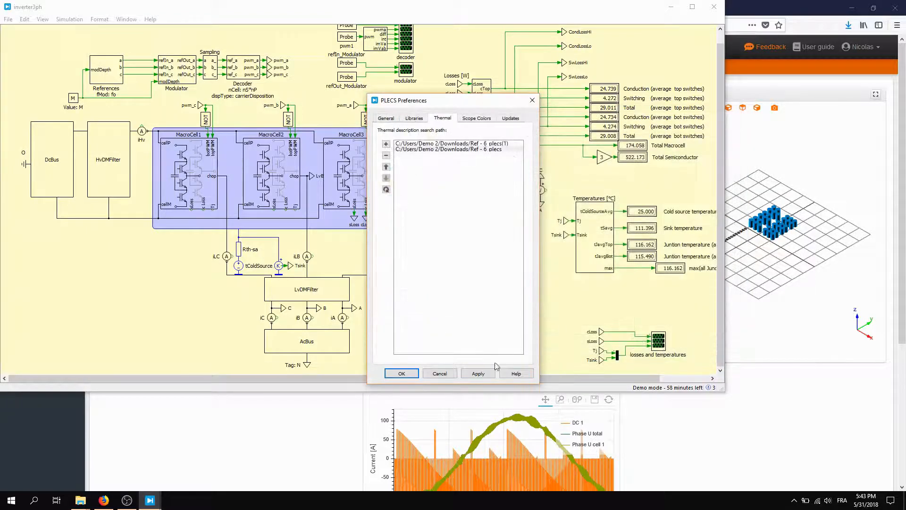
pyautogui.click(476, 373)
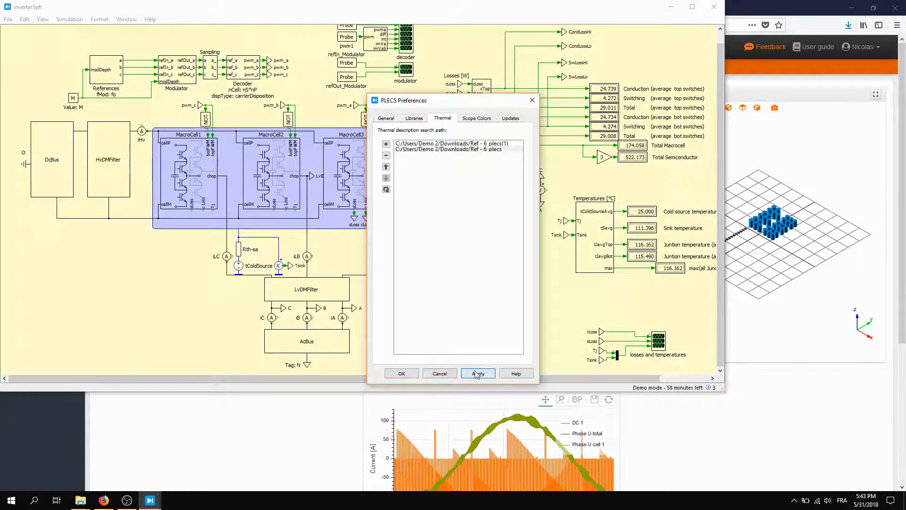
pyautogui.click(401, 373)
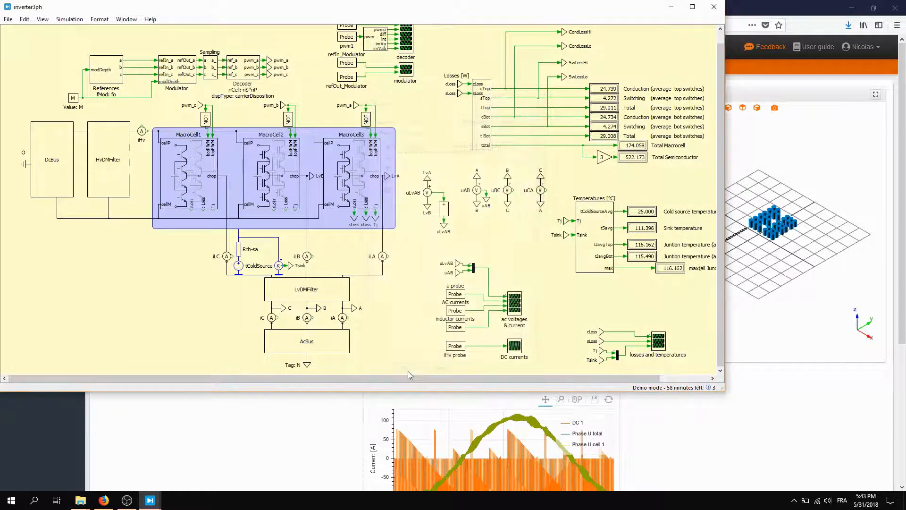
# - Examine the turn-on, turn-off and conduction loss tables of 4x_SCT3022KL in the thermal library, and close the library window
pyautogui.click(125, 20)
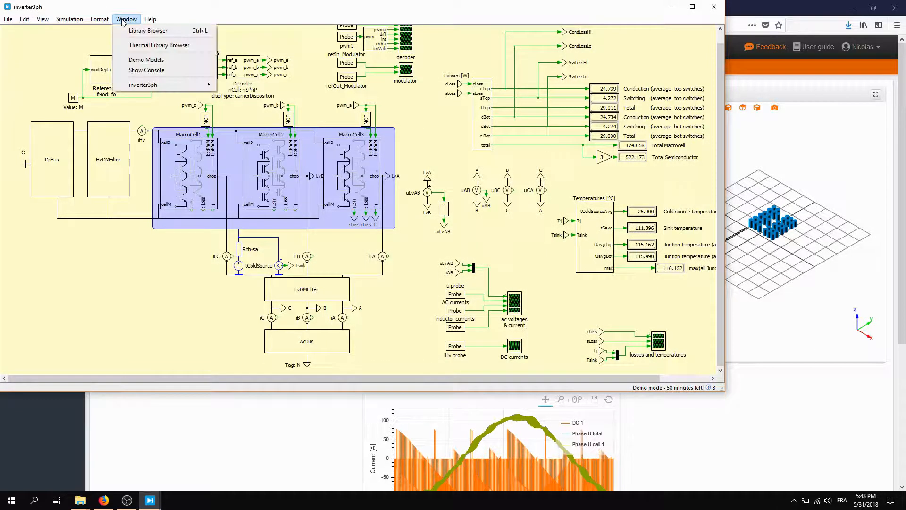
pyautogui.click(130, 45)
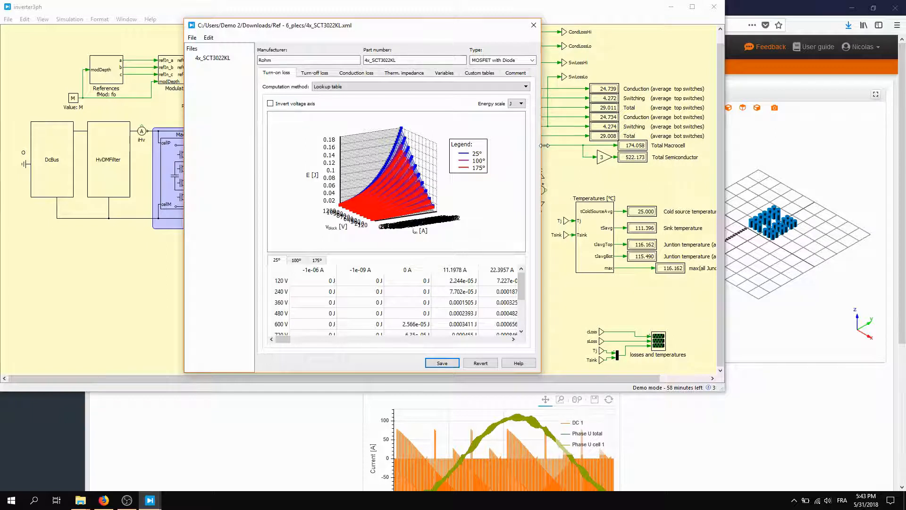
pyautogui.moveTo(542, 146); pyautogui.dragTo(627, 145)
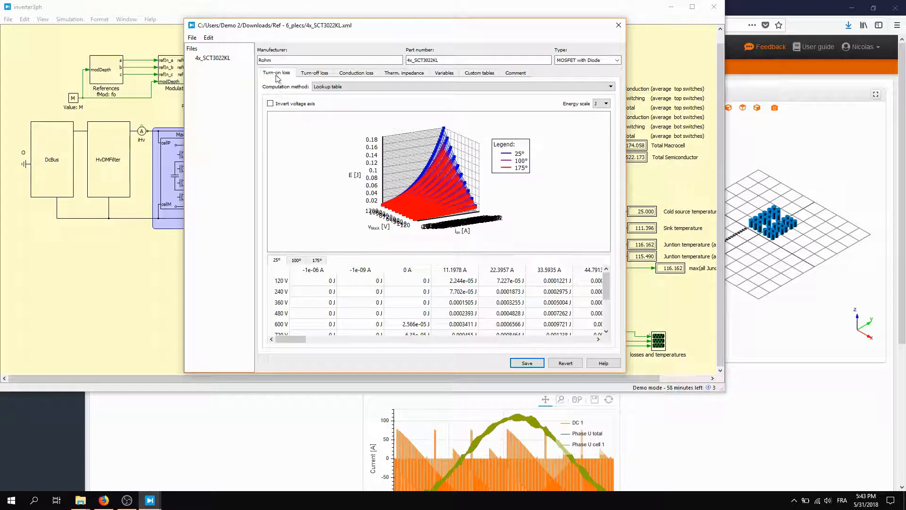
pyautogui.click(312, 72)
pyautogui.moveTo(406, 139); pyautogui.dragTo(409, 161)
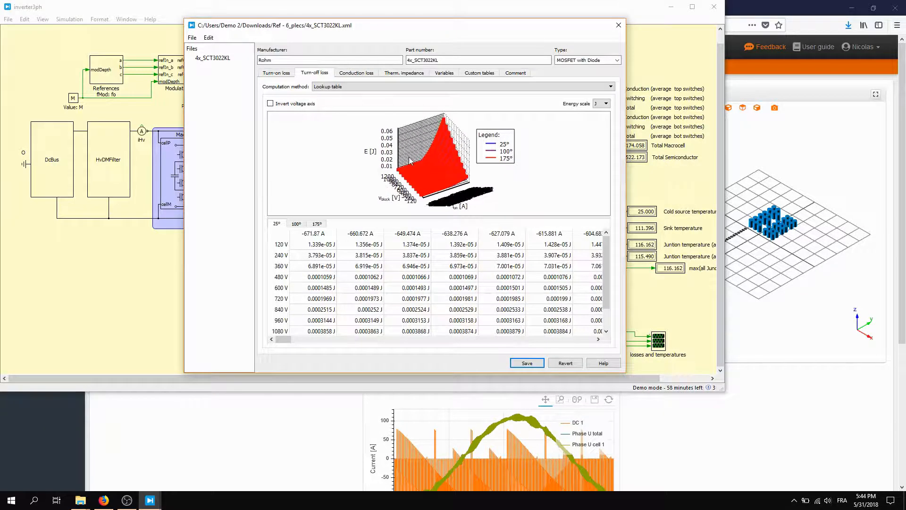
pyautogui.click(356, 73)
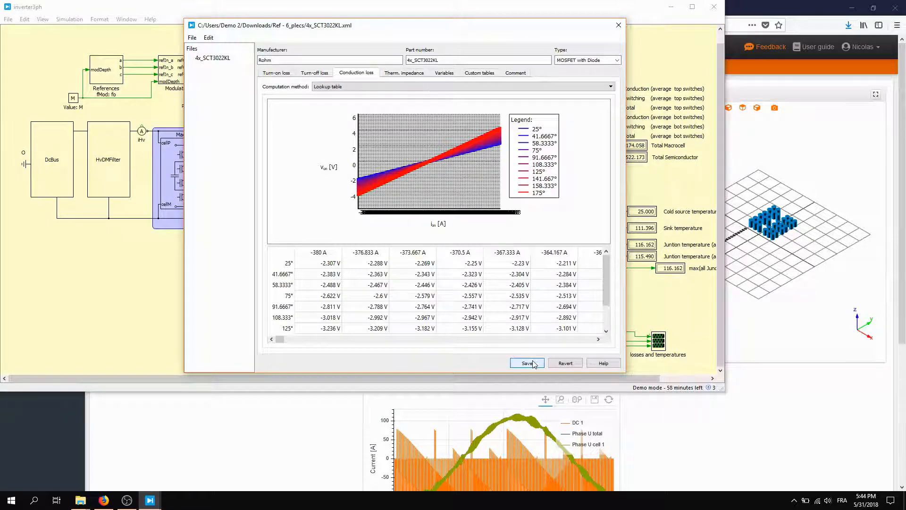
pyautogui.click(620, 26)
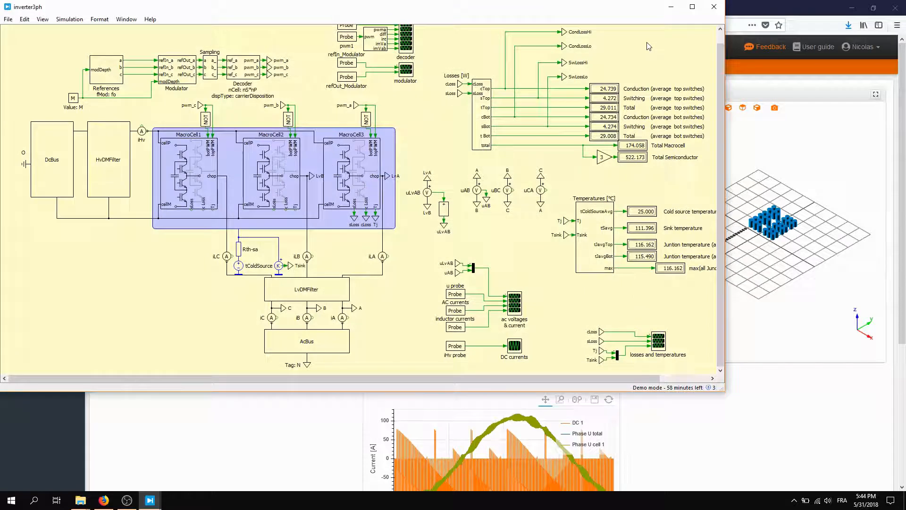